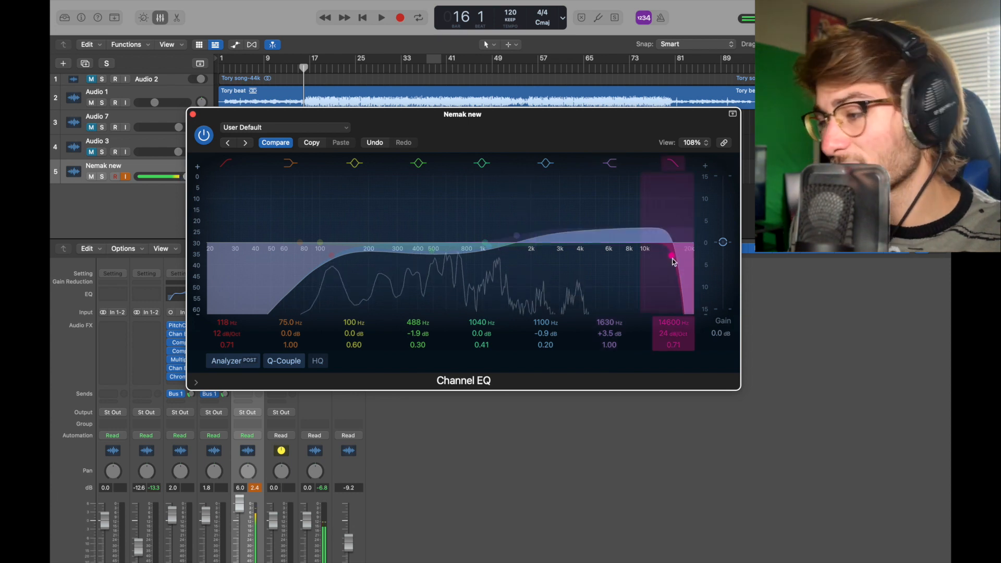
Raise the Channel EQ's output gain on the Nemak new track to about +3.5 dB and close the plug-in window.
left_click_drag(722, 245, 724, 236)
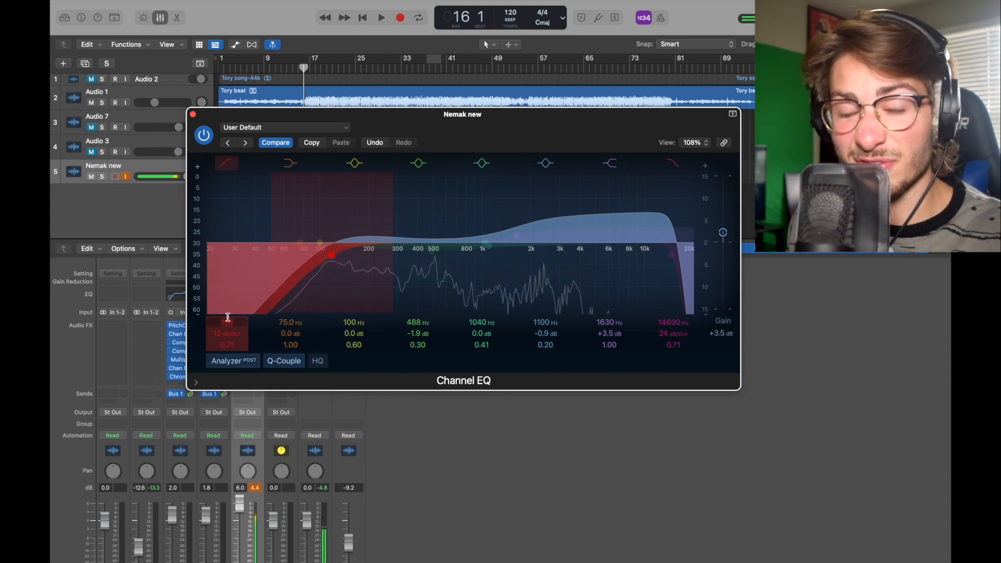
key("super+w")
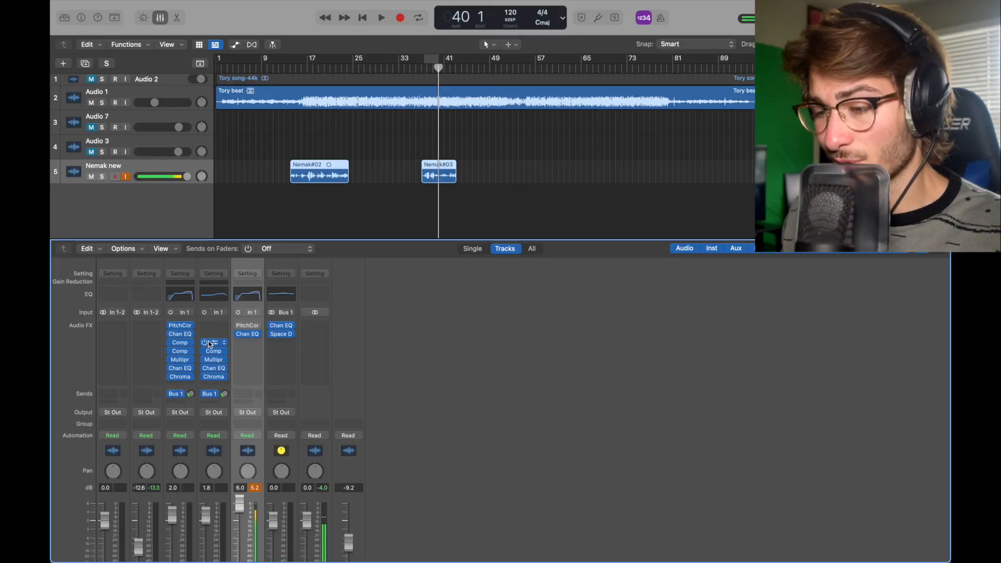
Add a Compressor in the effect slot right below Channel EQ on the Nemak new channel.
left_click_drag(243, 344, 240, 345)
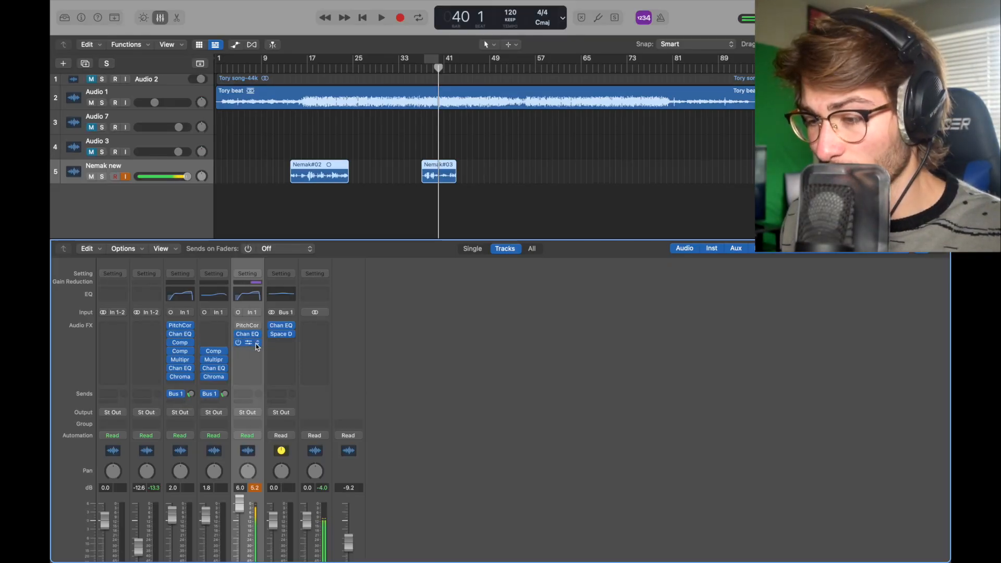
left_click(257, 343)
mouse_move(292, 431)
mouse_move(359, 441)
left_click(415, 441)
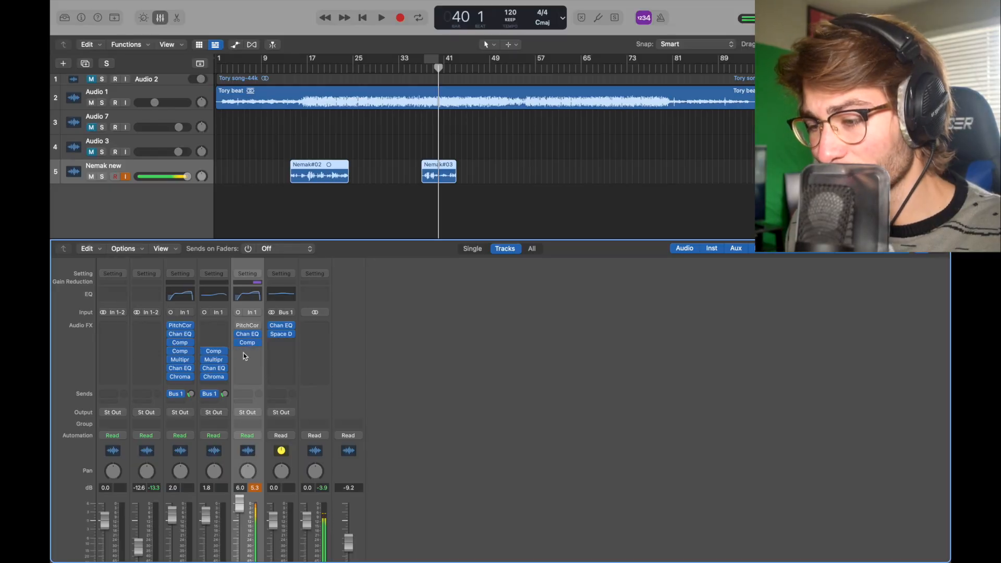
Add a second Compressor directly below the first one on the Nemak new channel.
left_click(244, 354)
mouse_move(286, 431)
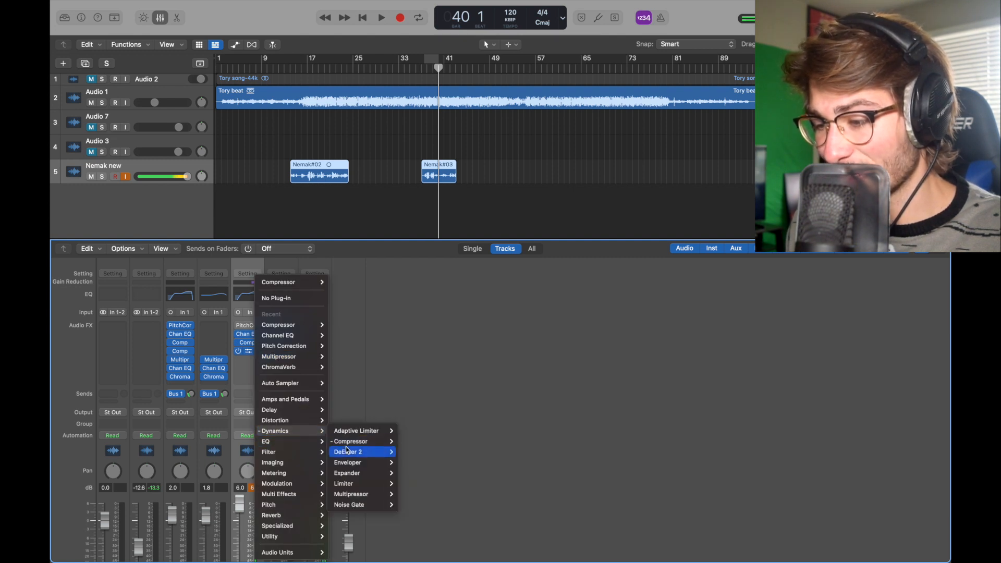
mouse_move(348, 451)
left_click(411, 442)
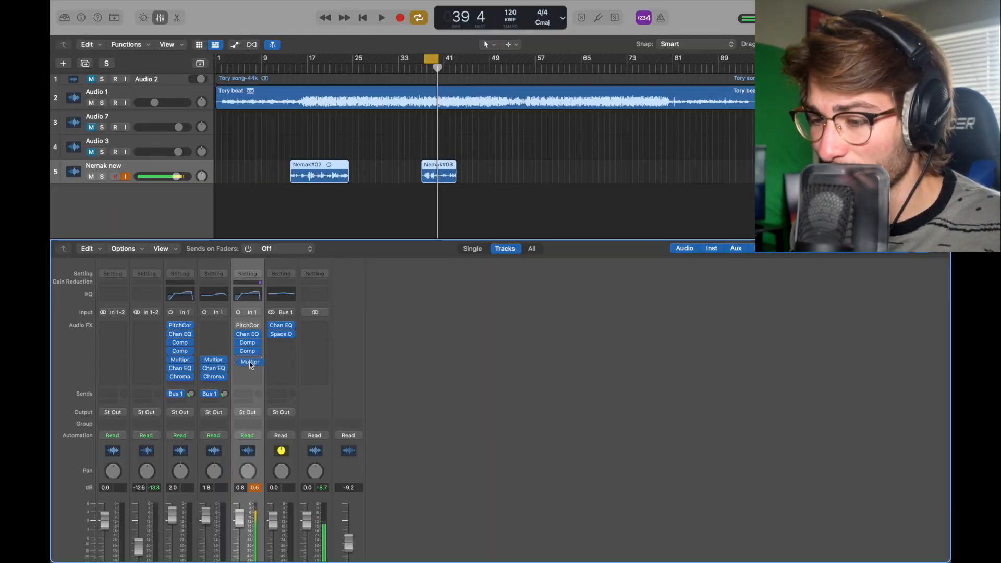
Add a Multipressor below the two compressors on the Nemak new channel.
left_click(250, 364)
mouse_move(284, 436)
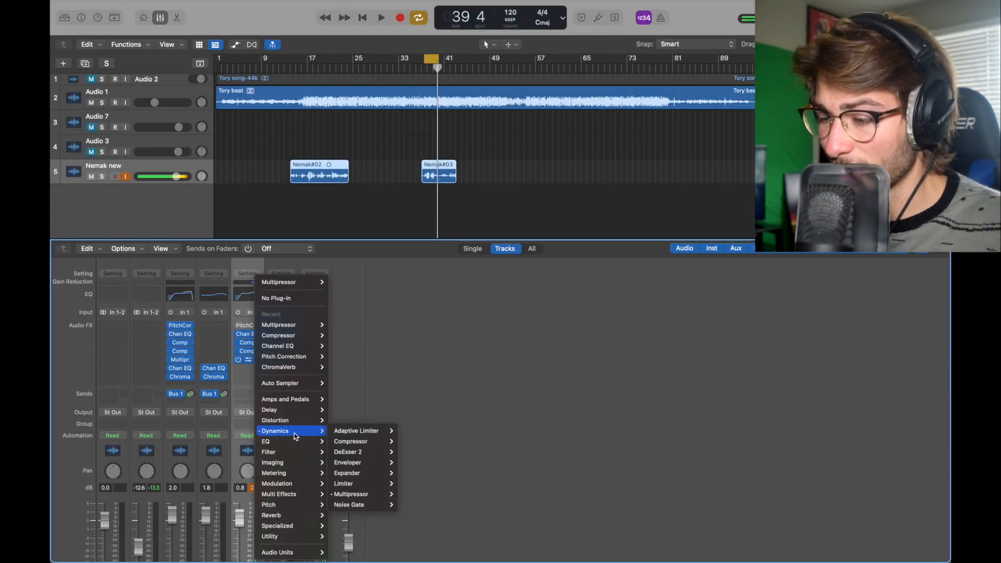
mouse_move(375, 494)
left_click(411, 495)
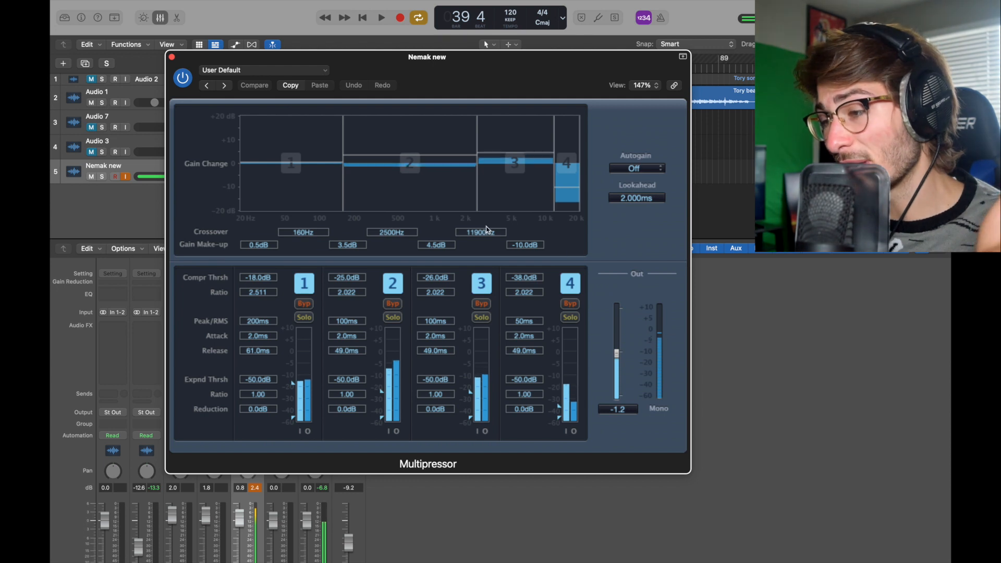
Review the Multipressor's three crossover frequencies and the fourth band's gain make-up and compression threshold.
double_click(484, 232)
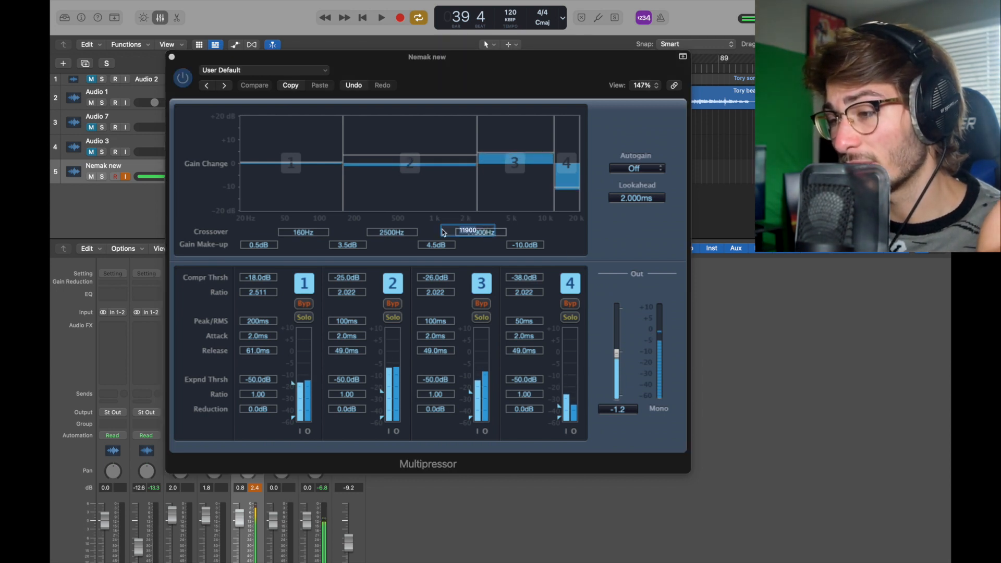
double_click(389, 233)
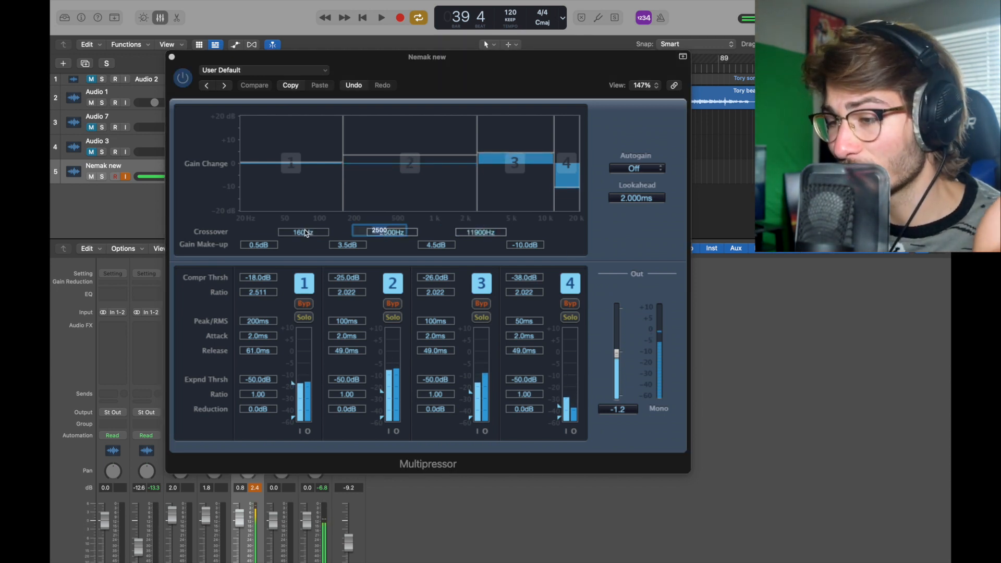
double_click(305, 232)
key("Return")
double_click(526, 244)
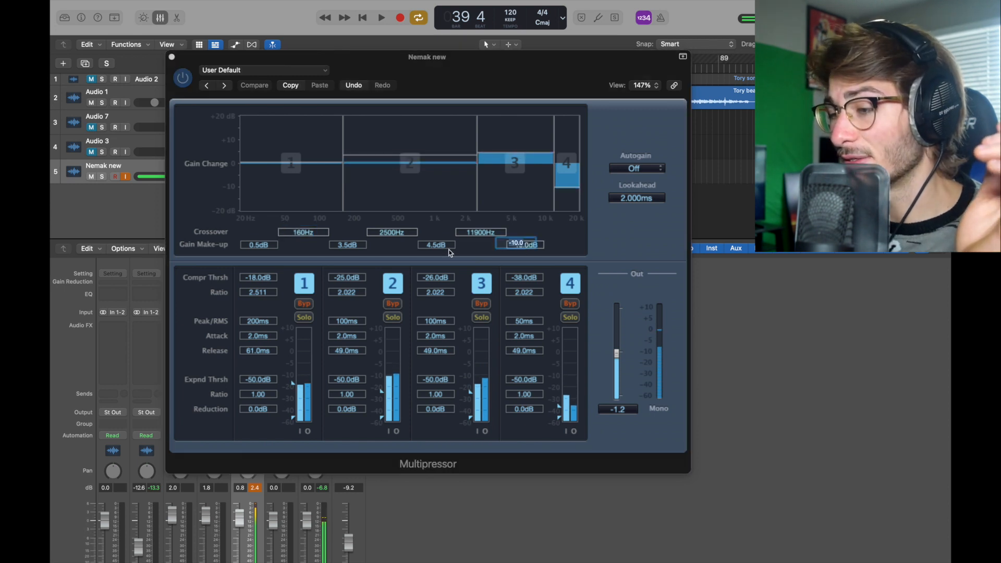
key("Return")
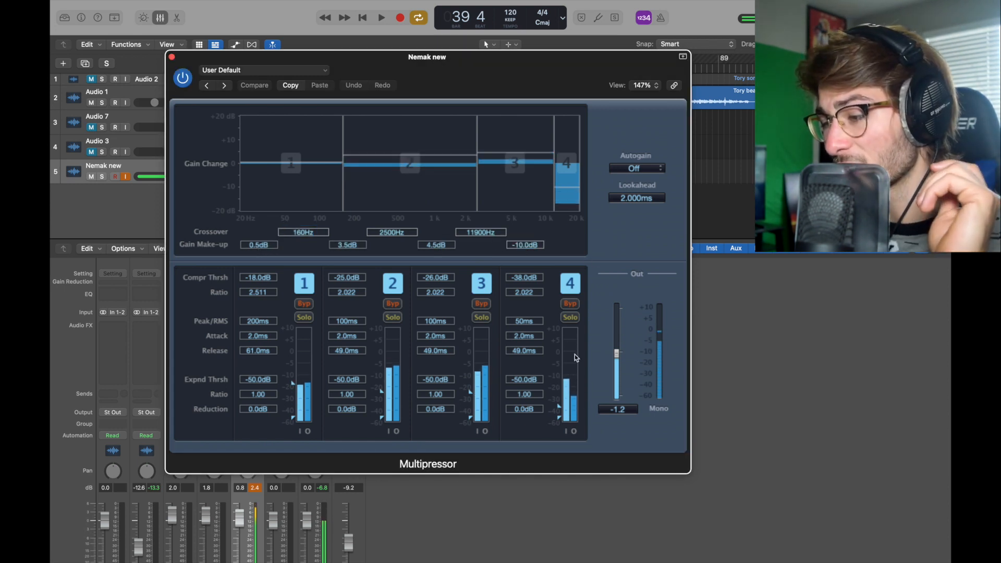
double_click(528, 276)
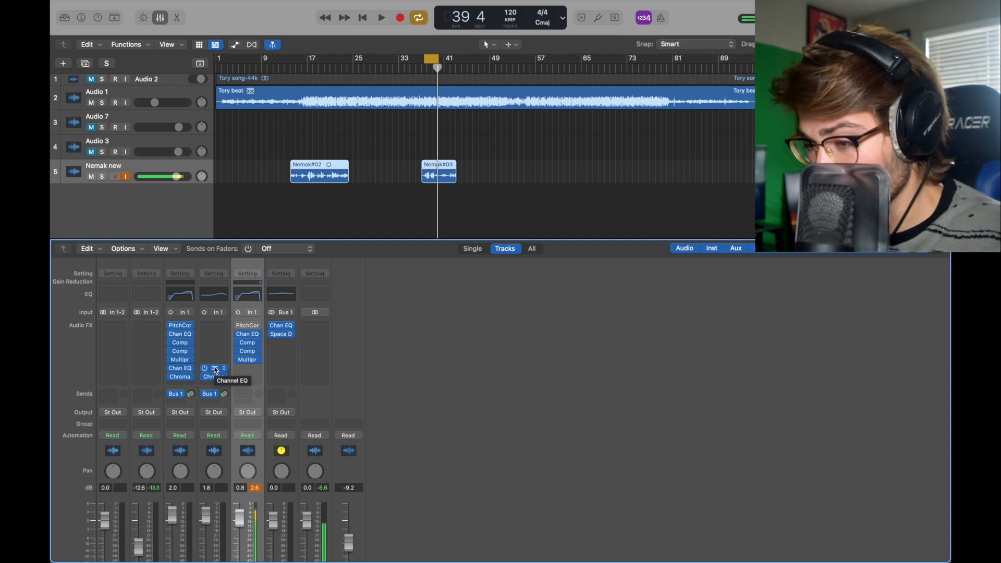
Place a Channel EQ below the Multipressor on the Nemak new channel and set its output gain to about -3.9 dB.
left_click(216, 370)
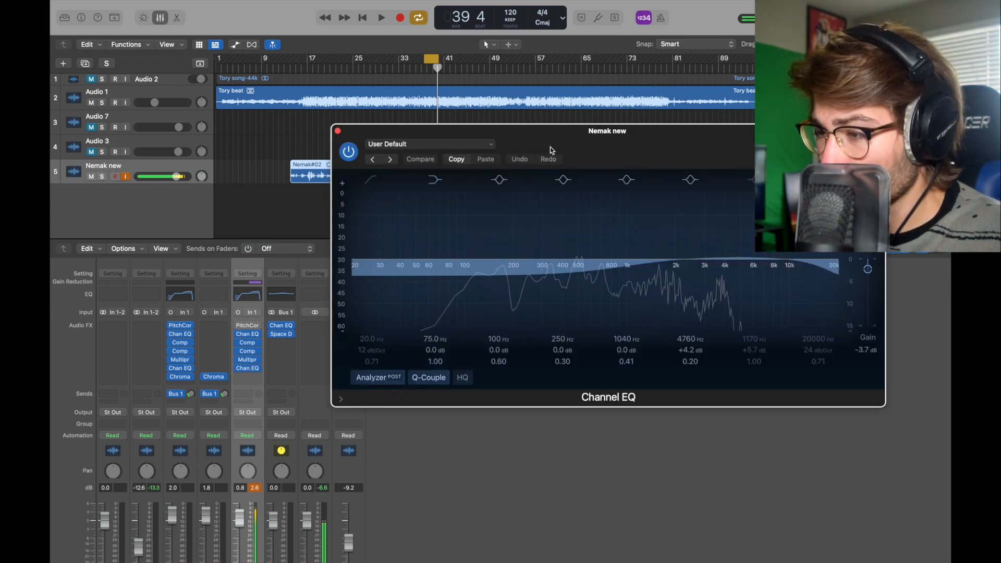
left_click_drag(587, 141, 354, 58)
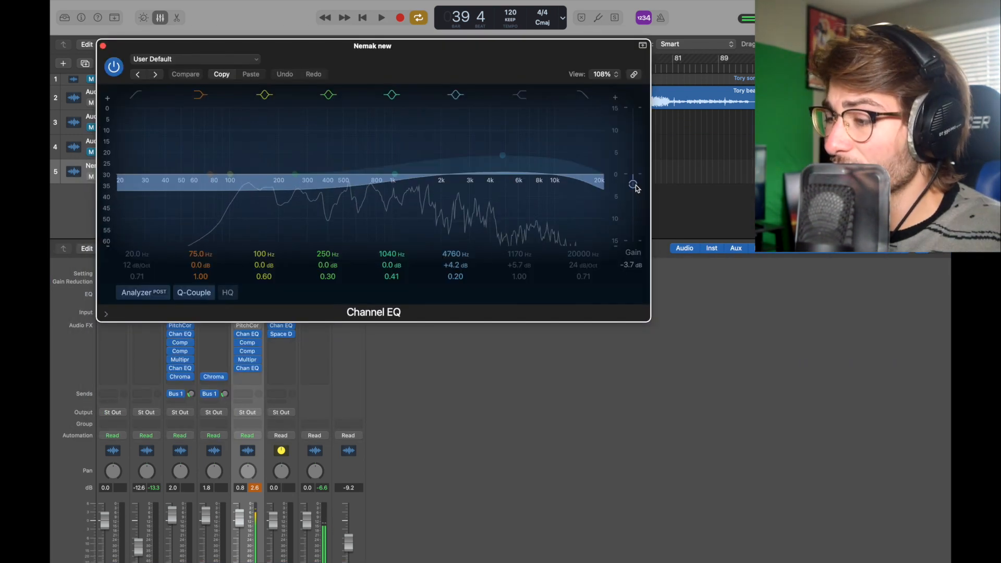
left_click_drag(632, 186, 634, 174)
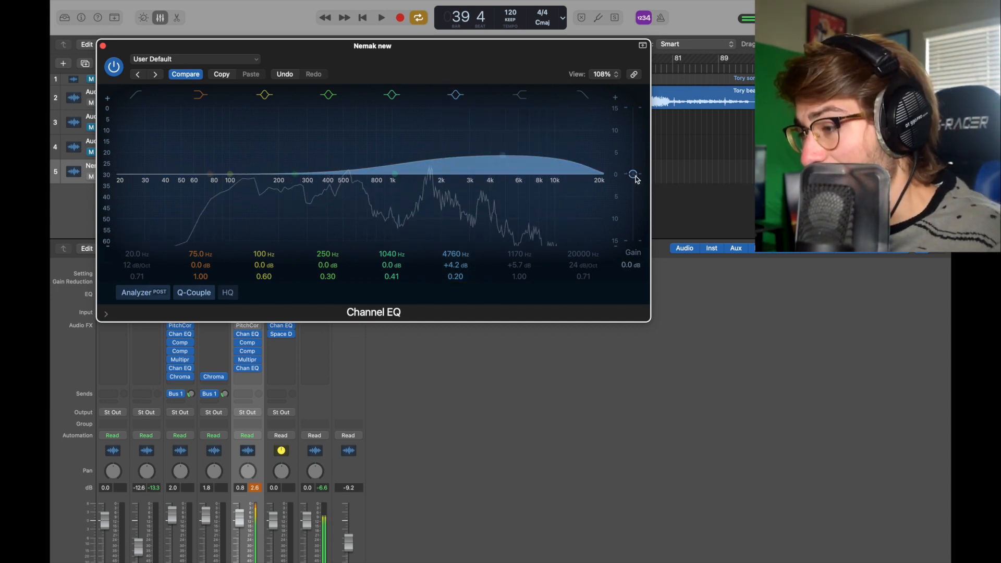
left_click_drag(633, 174, 634, 186)
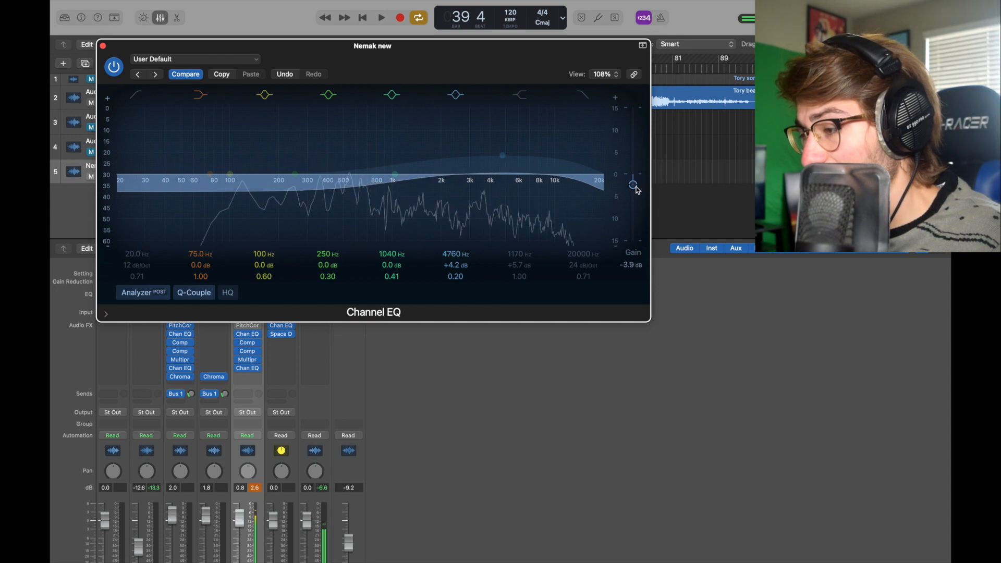
key("super+w")
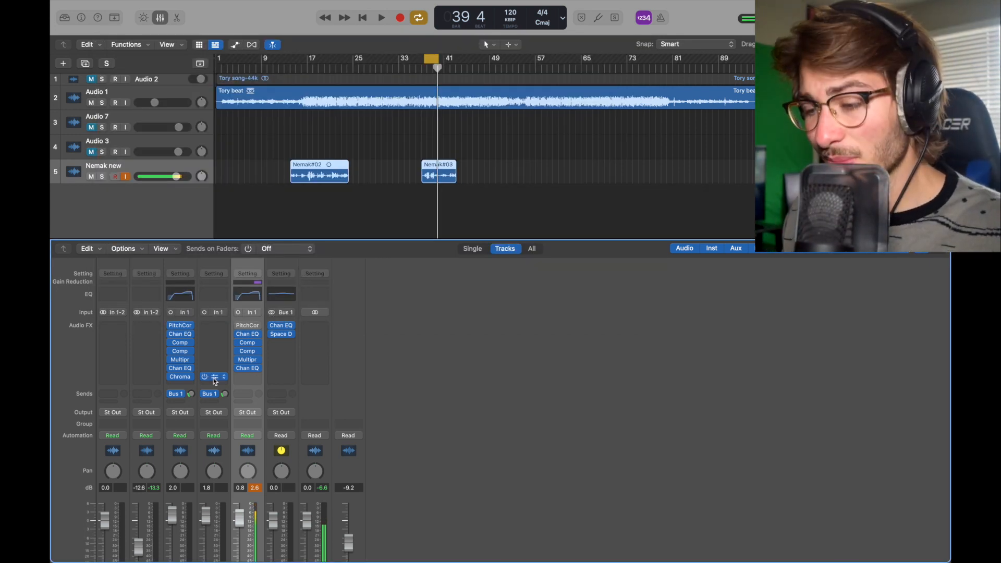
Add a Mono->Stereo ChromaVerb below the second Channel EQ on the Nemak new channel.
mouse_move(255, 381)
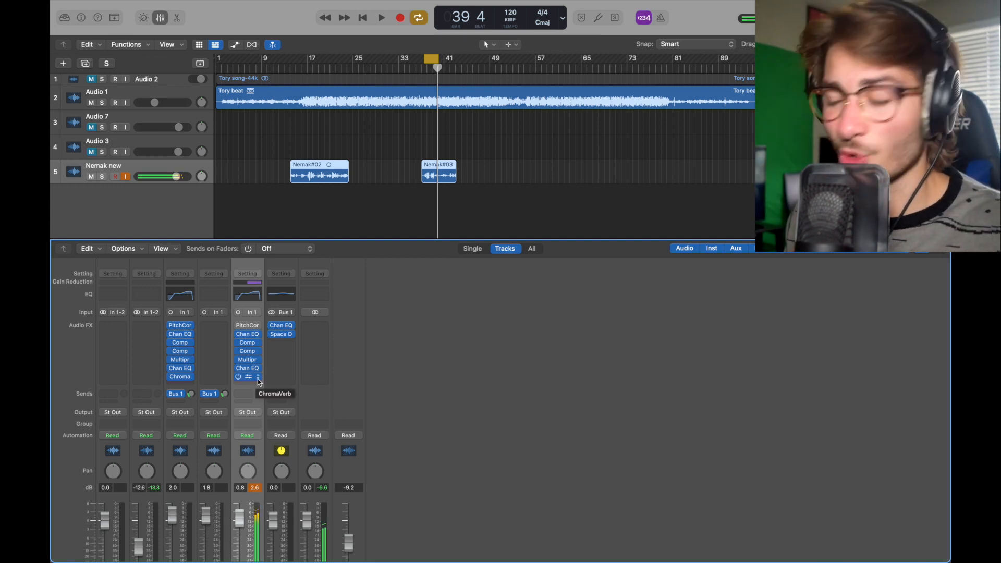
left_click(258, 380)
mouse_move(276, 515)
mouse_move(355, 515)
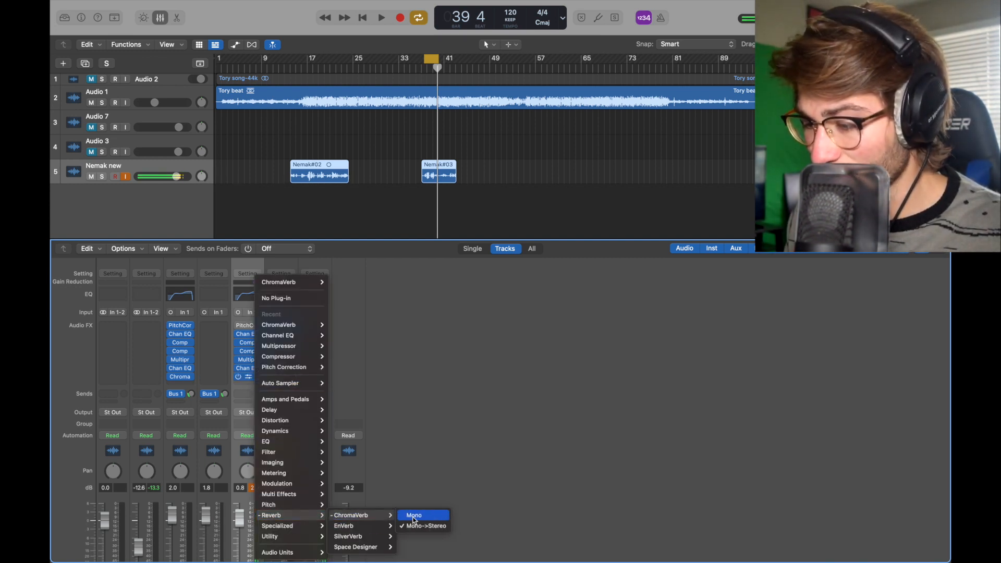
left_click(415, 527)
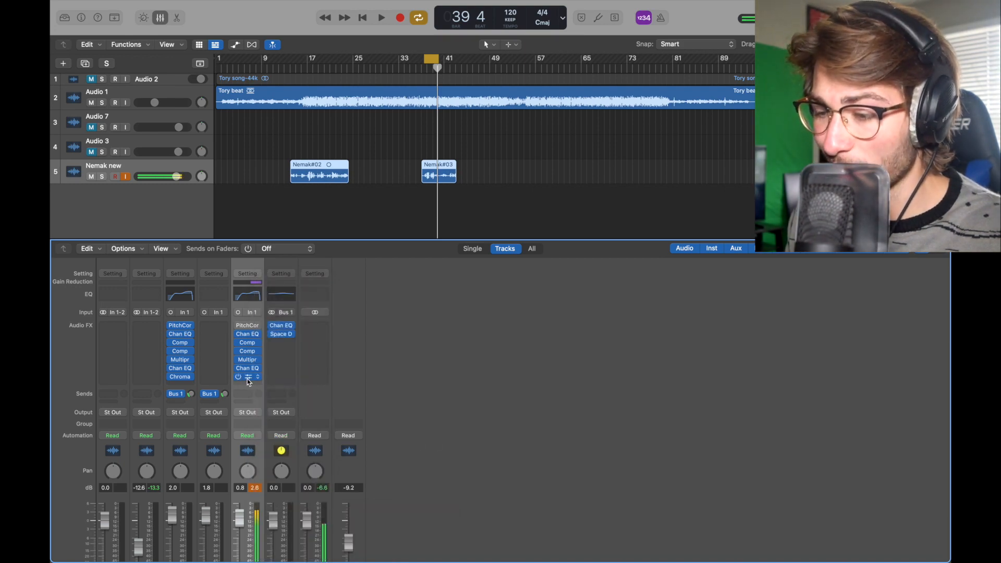
Open the Nemak new channel's ChromaVerb and choose the Dense room type.
left_click(248, 381)
left_click_drag(658, 151, 467, 66)
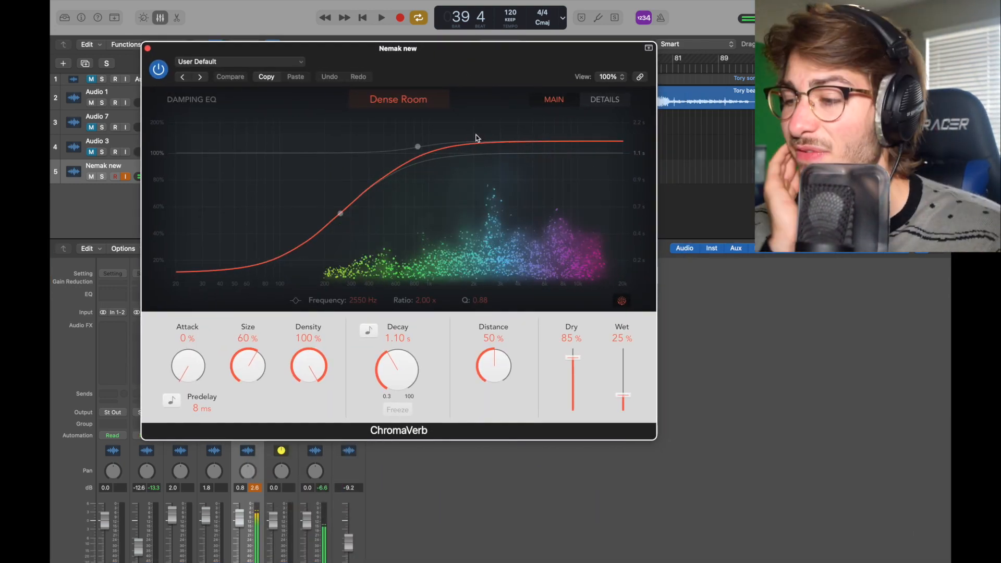
left_click(413, 104)
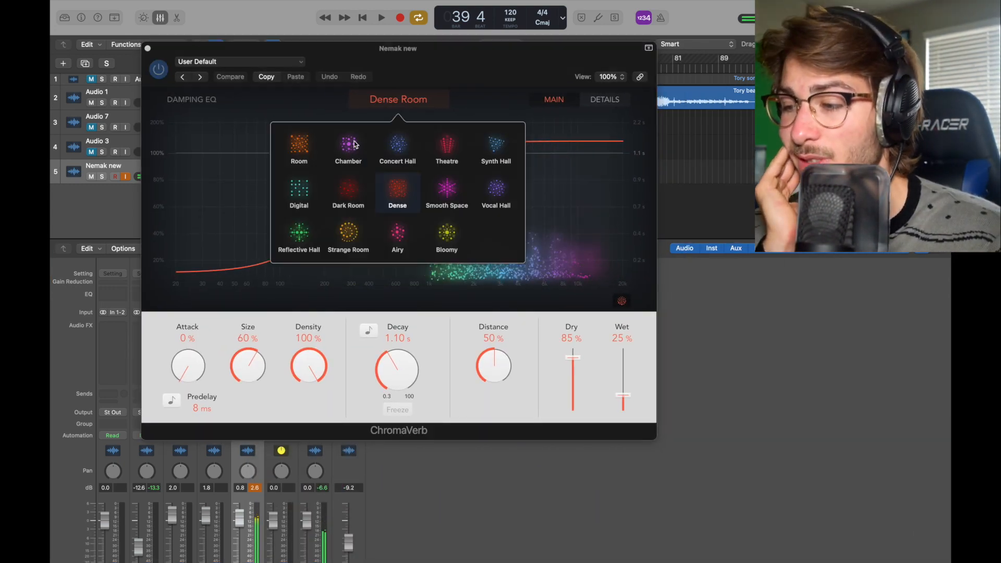
left_click(395, 198)
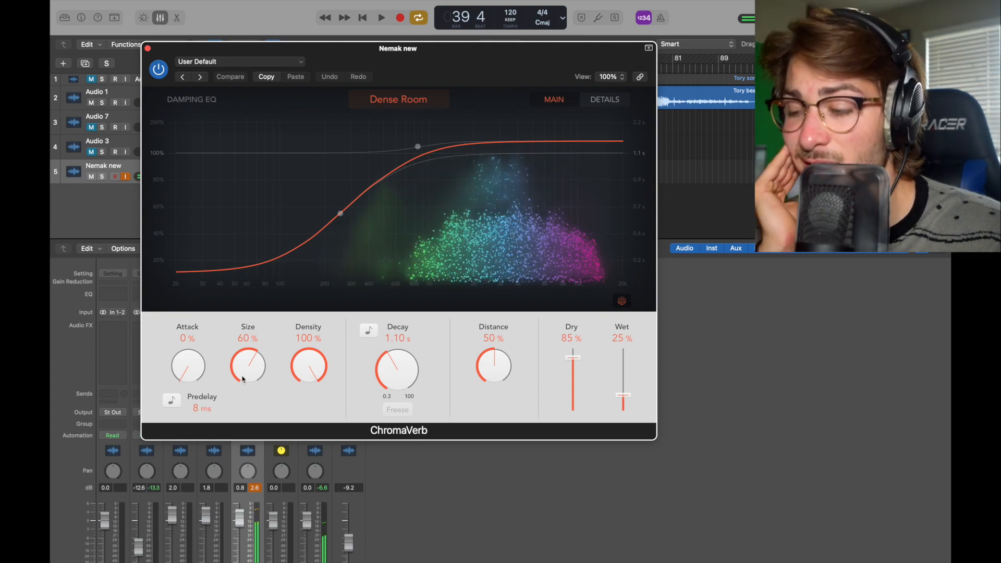
Reshape ChromaVerb's damping EQ by moving the 840 Hz node up in frequency and below 100% to roll off the highs.
mouse_move(417, 148)
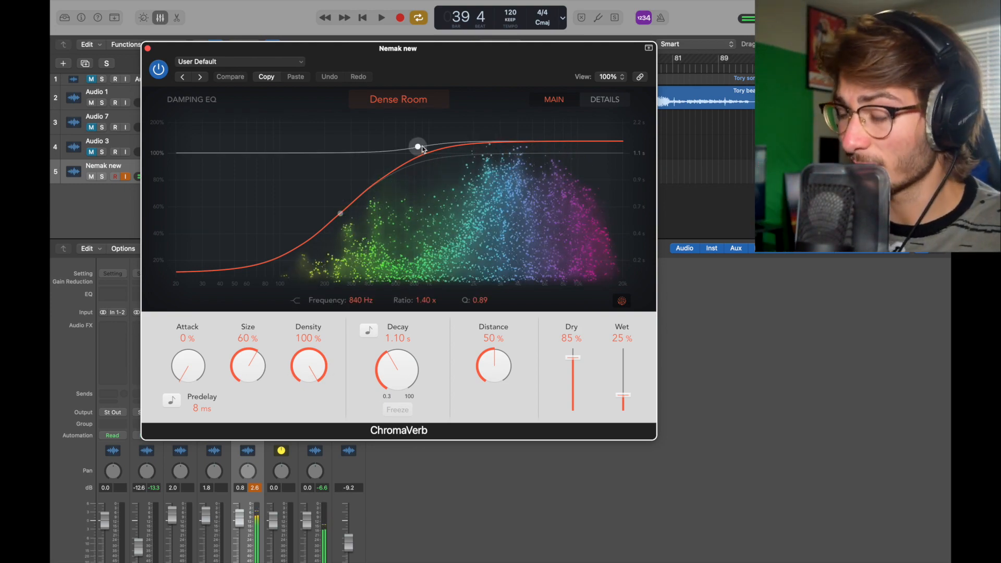
left_click_drag(422, 149, 563, 248)
left_click(341, 214)
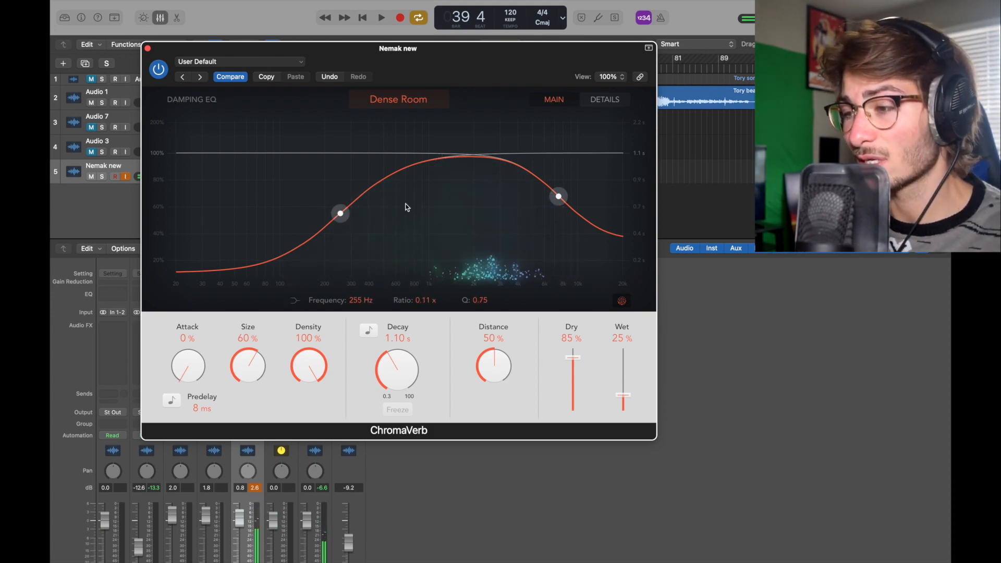
left_click(558, 196)
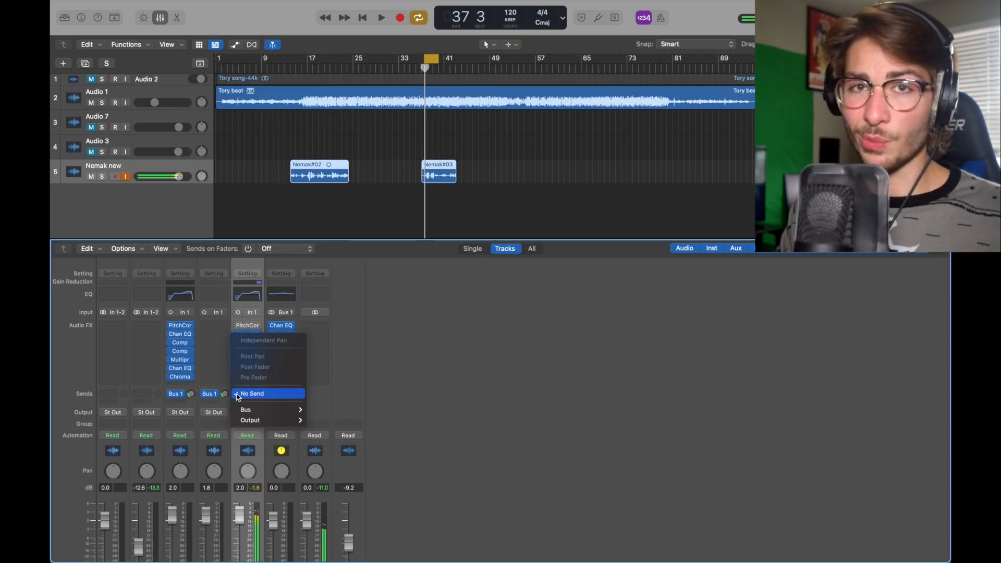
Add a send from the Nemak new channel to Bus 1 at about -19.1 dB.
mouse_move(246, 409)
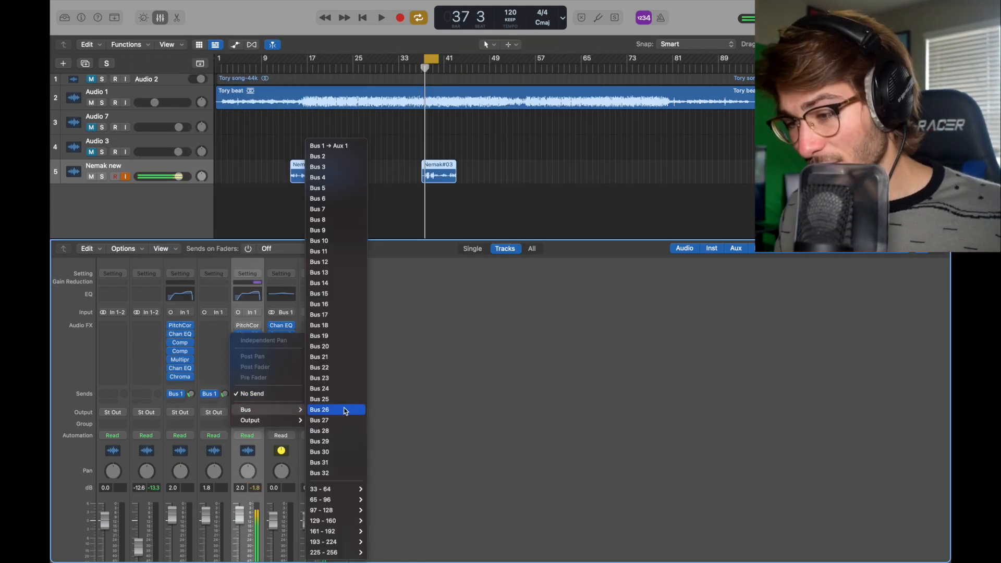
left_click(313, 147)
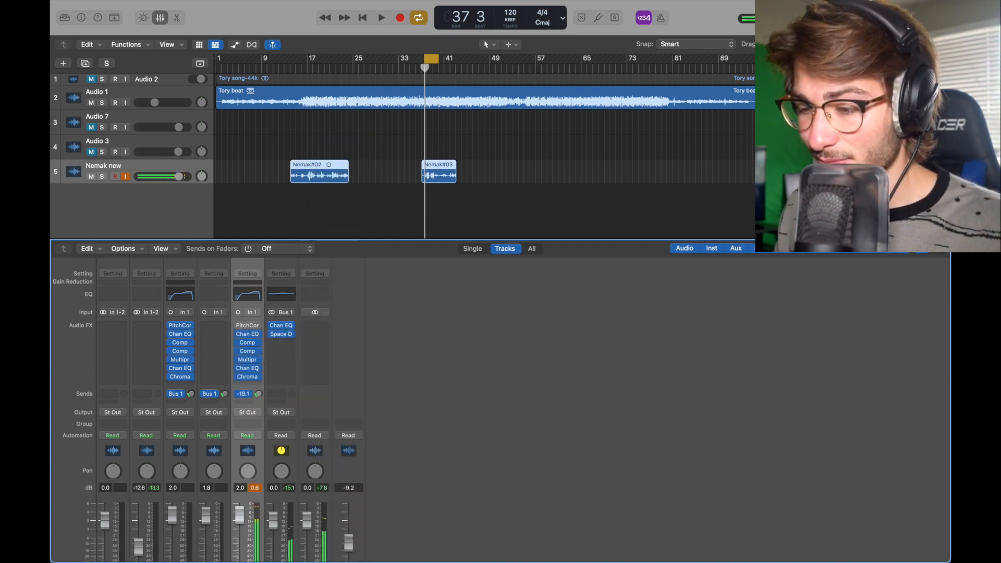
Load a mono Channel EQ in the first effect slot of the Bus 1 aux channel.
left_click(293, 325)
mouse_move(352, 442)
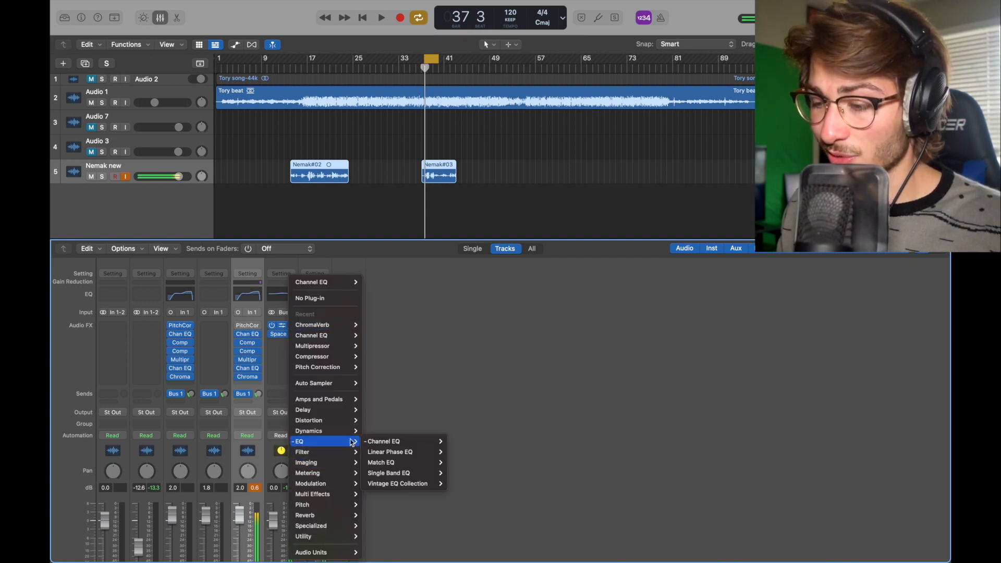
mouse_move(418, 441)
left_click(462, 442)
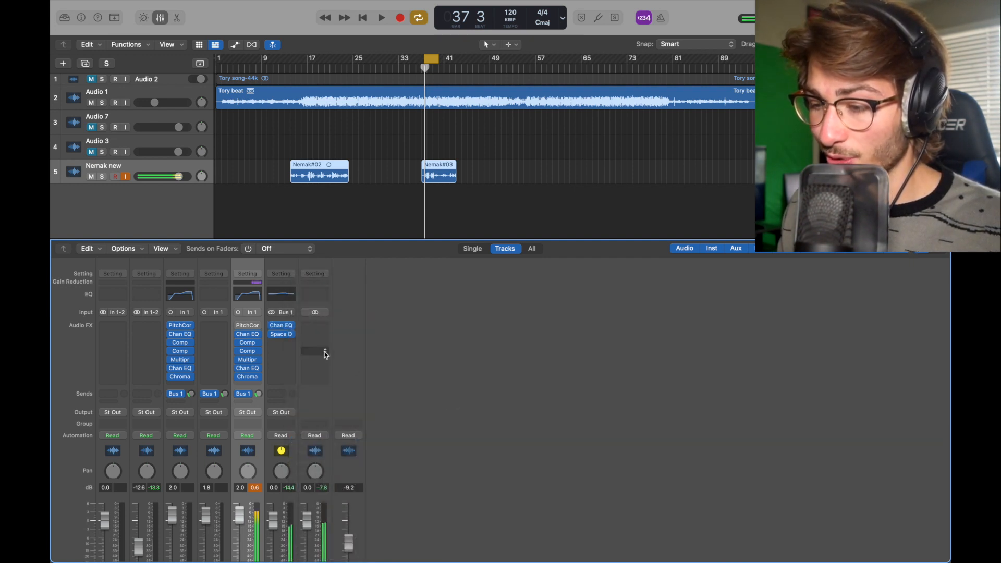
Switch the Bus 1 aux channel's Channel EQ to the Stereo version and close its window.
left_click(291, 326)
mouse_move(352, 442)
mouse_move(417, 441)
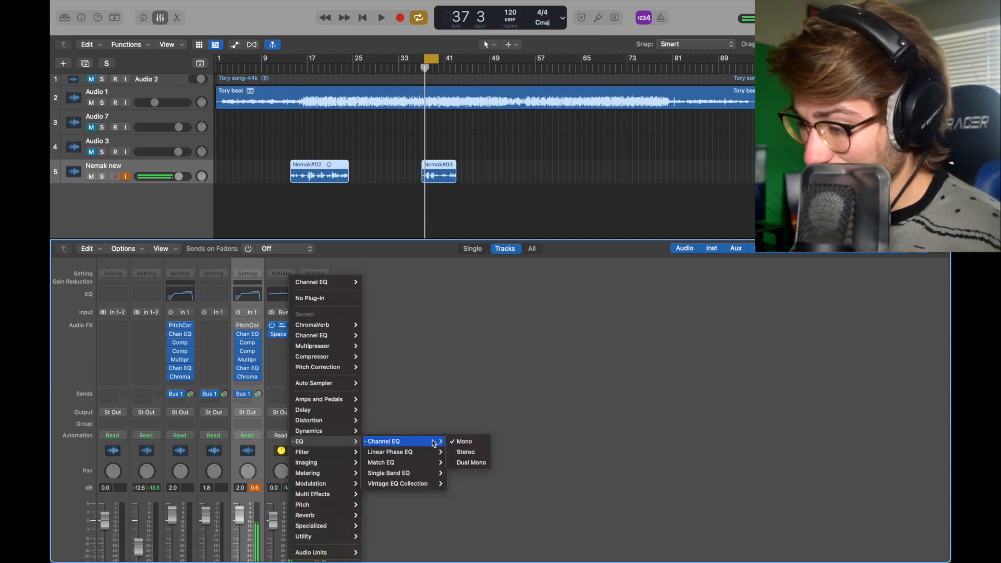
left_click(469, 451)
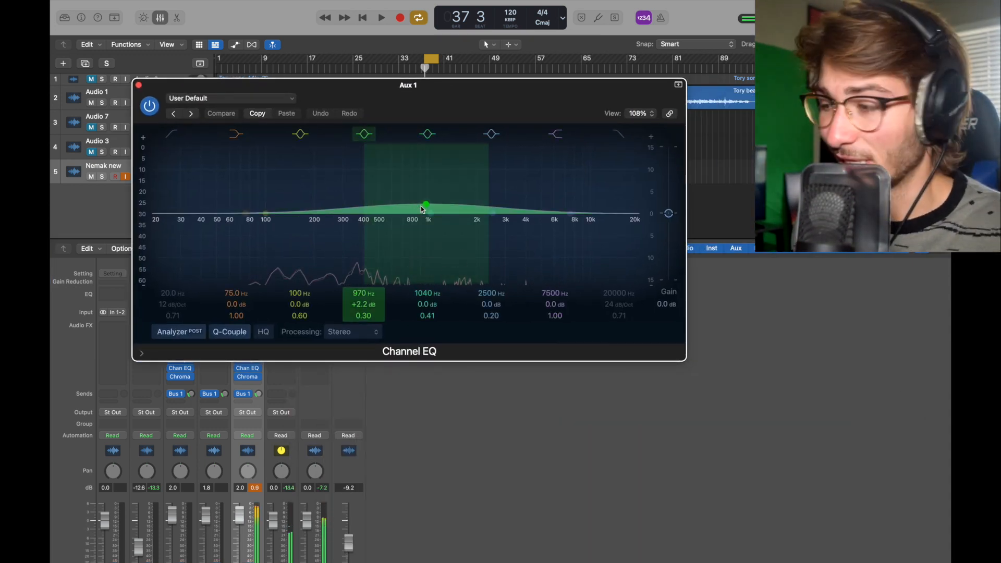
left_click(138, 85)
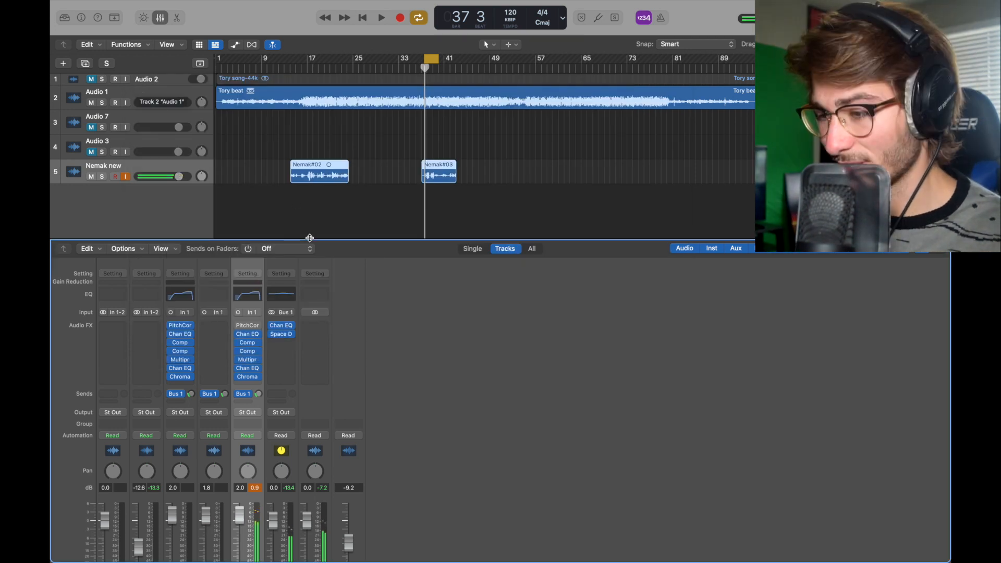
Load the Space Designer reverb in the second effect slot of the Bus 1 aux channel.
left_click(292, 336)
mouse_move(329, 515)
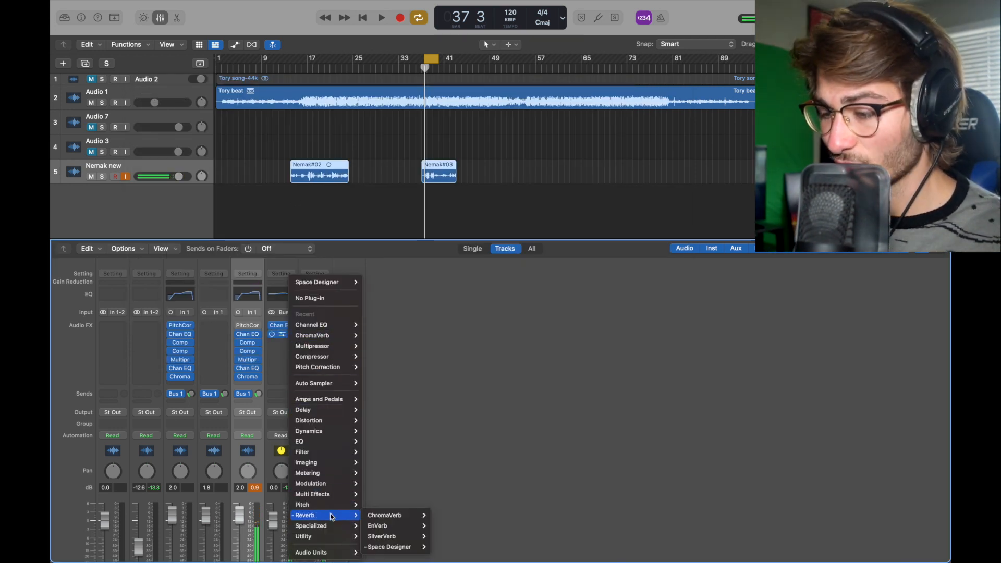
mouse_move(405, 548)
left_click(445, 542)
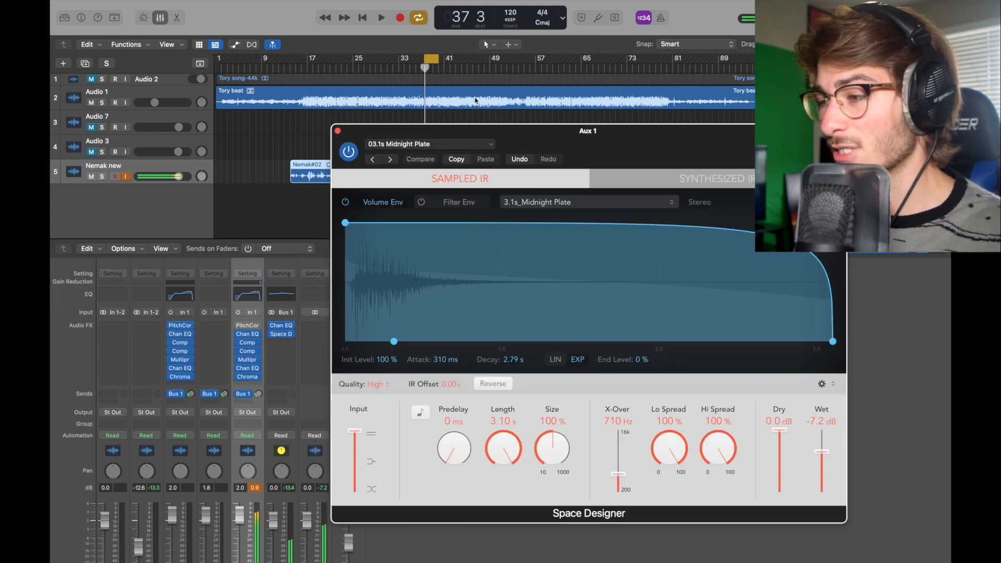
Choose the 03.1s Midnight Plate preset from Space Designer's large-space plate reverbs.
left_click_drag(524, 128, 435, 59)
left_click(360, 67)
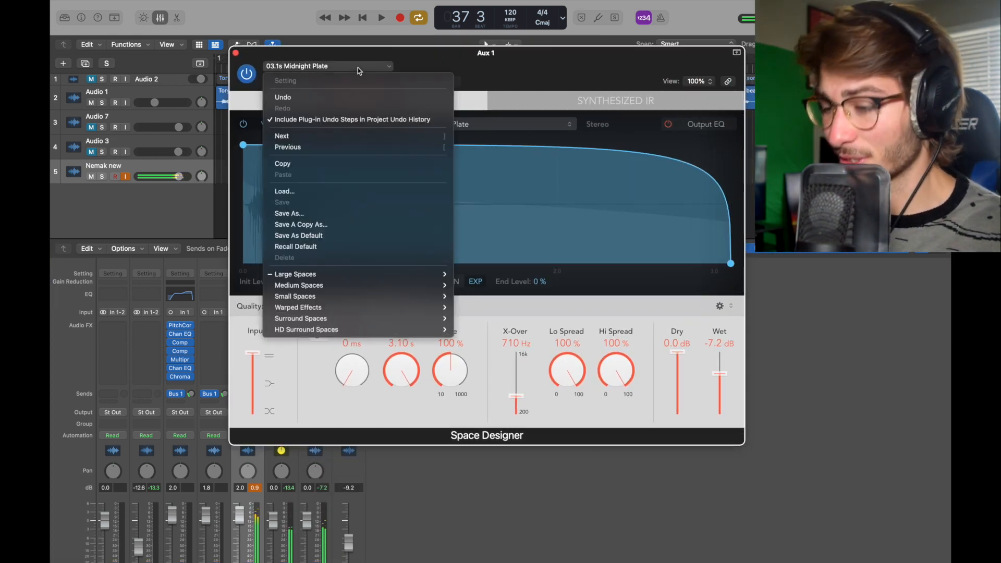
mouse_move(342, 276)
mouse_move(501, 295)
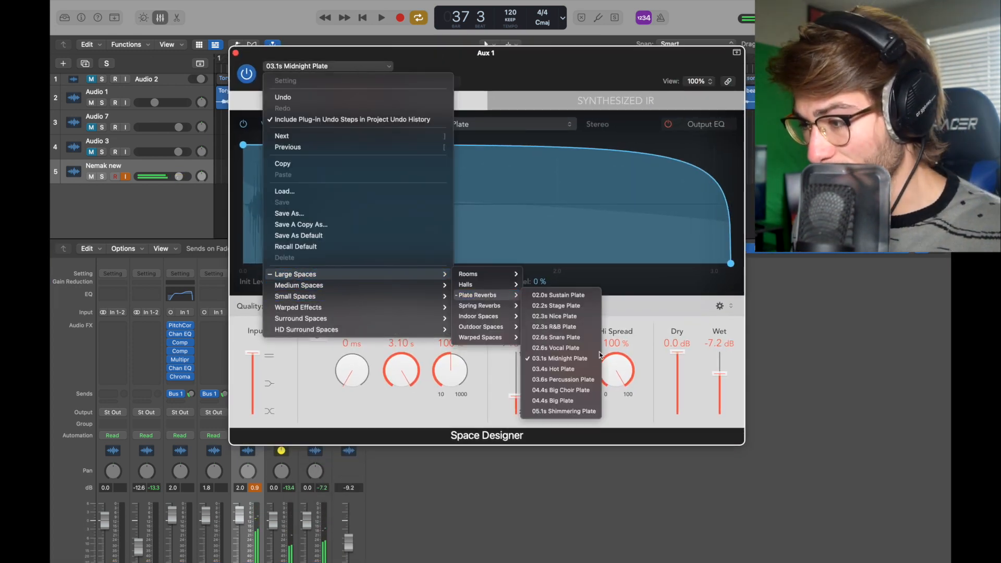
left_click(588, 359)
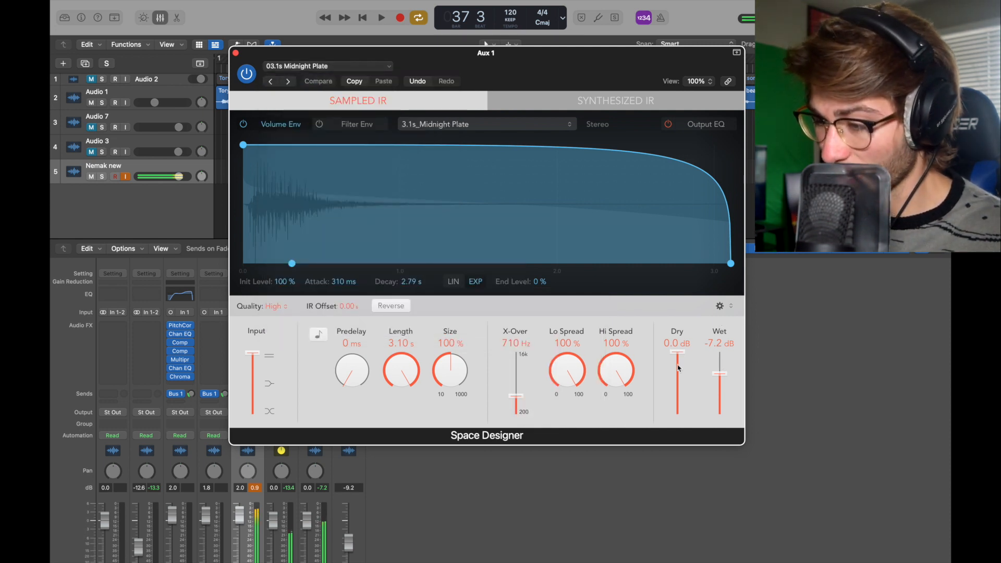
Display Space Designer's Output EQ curve, then play the song and close the plug-in window.
left_click(709, 124)
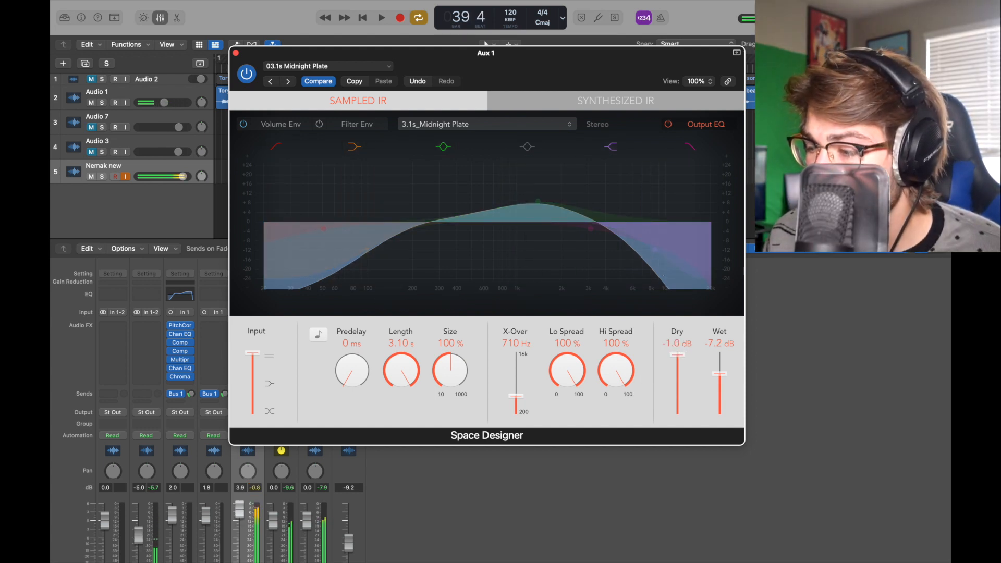
key("space")
left_click(235, 52)
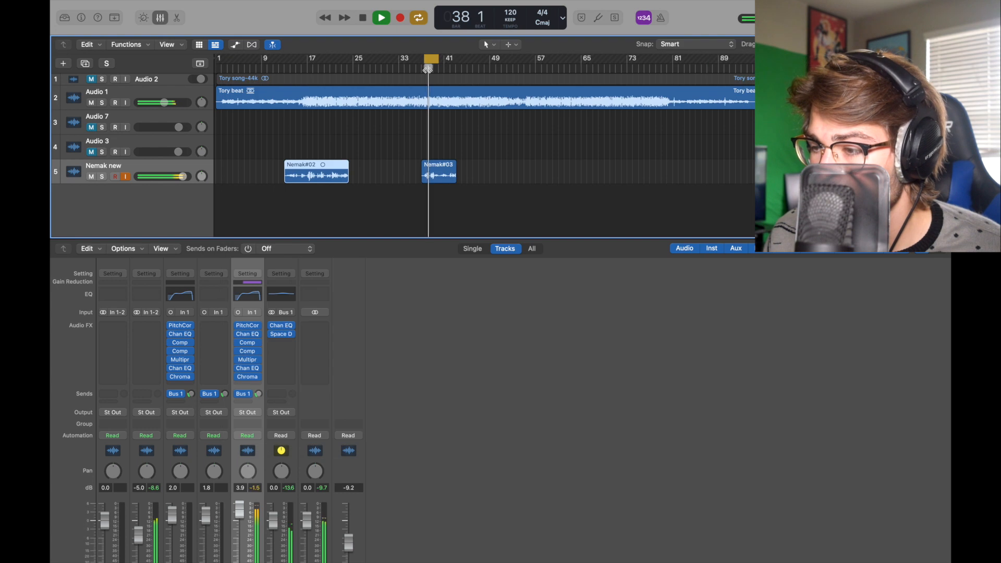